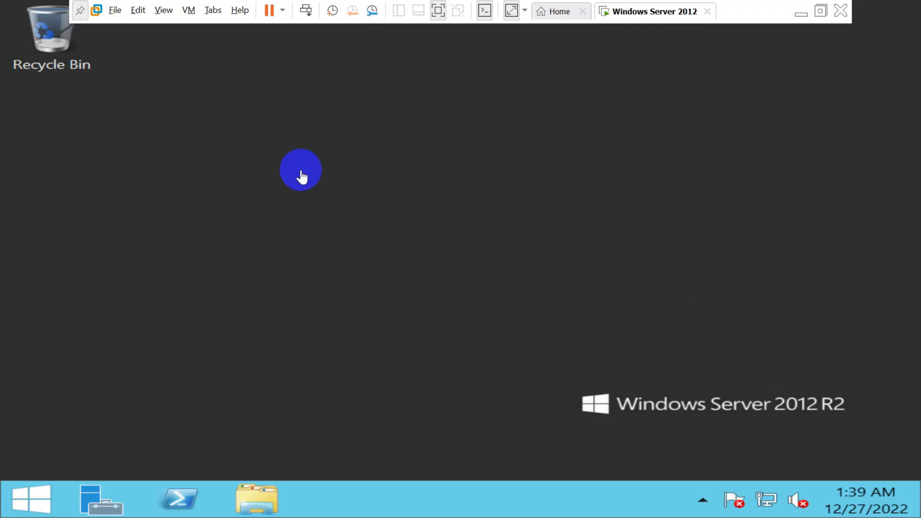
Open the server's System properties page from This PC, found by a Start search for 'pc'
right_click(291, 189)
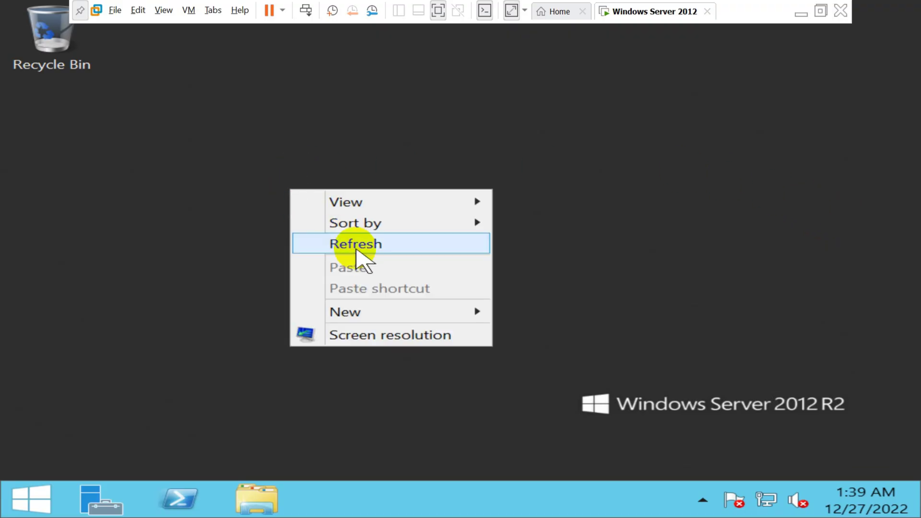
left_click(30, 499)
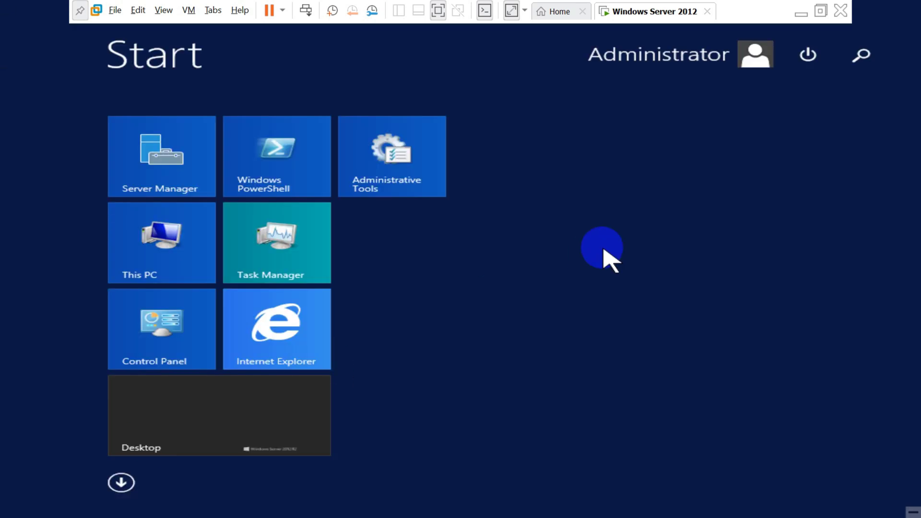
type("p")
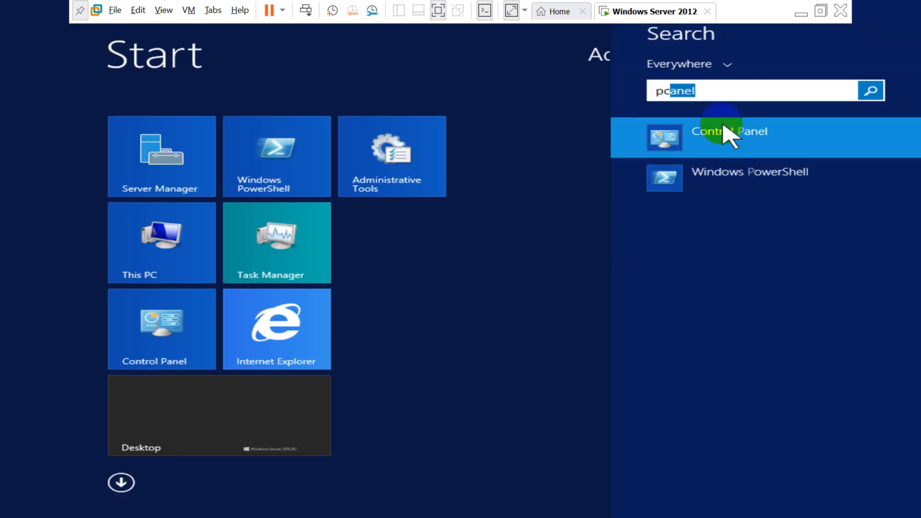
type("c")
right_click(729, 137)
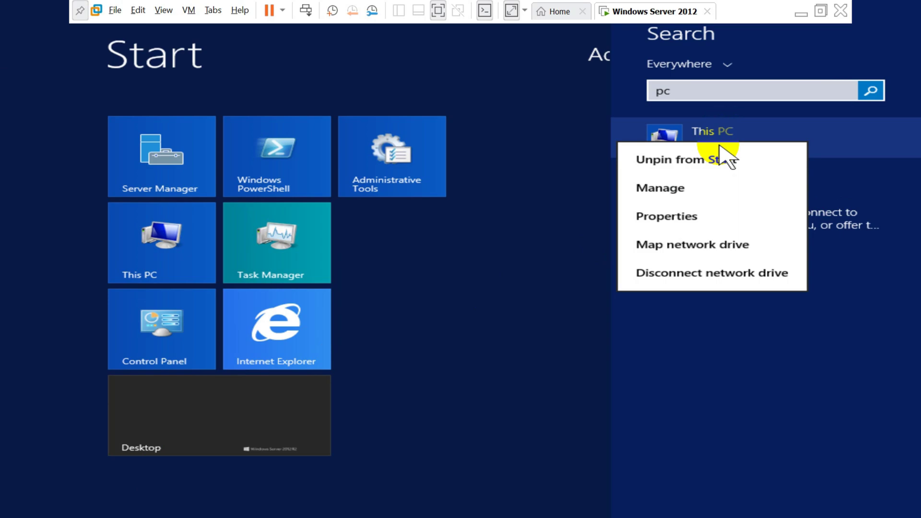
Allow remote connections to this server without Network Level Authentication, accept the firewall warning, and save
left_click(723, 215)
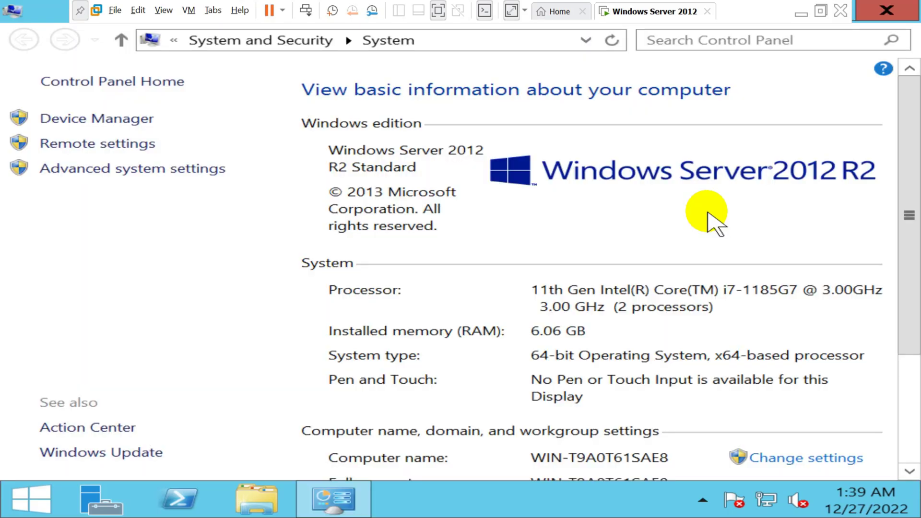
left_click(79, 144)
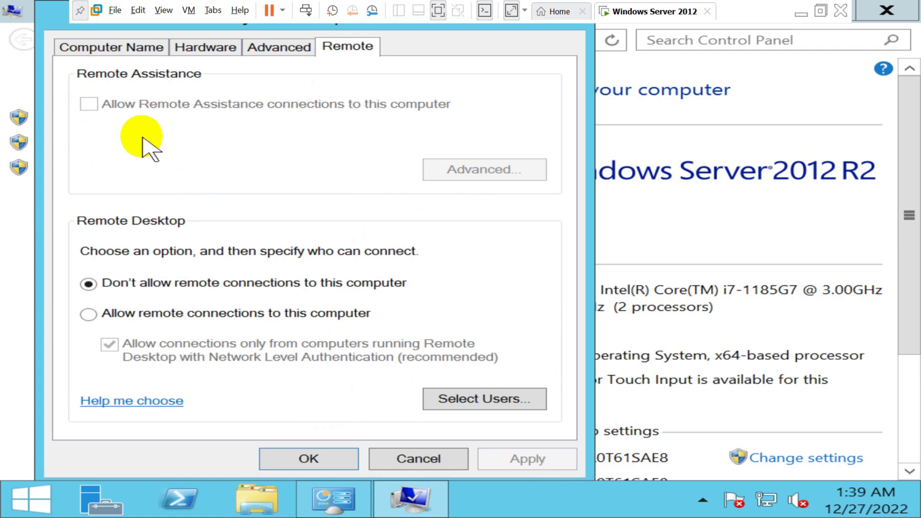
left_click(89, 313)
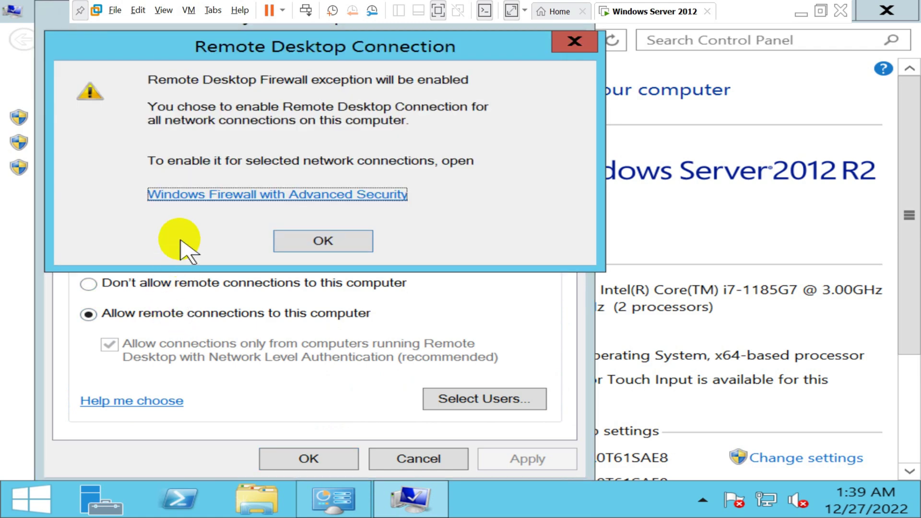
left_click(323, 240)
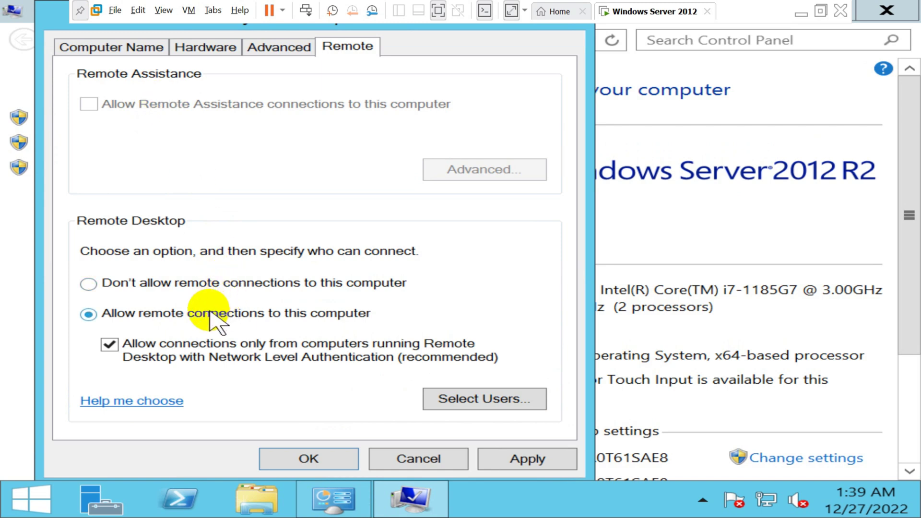
left_click(527, 459)
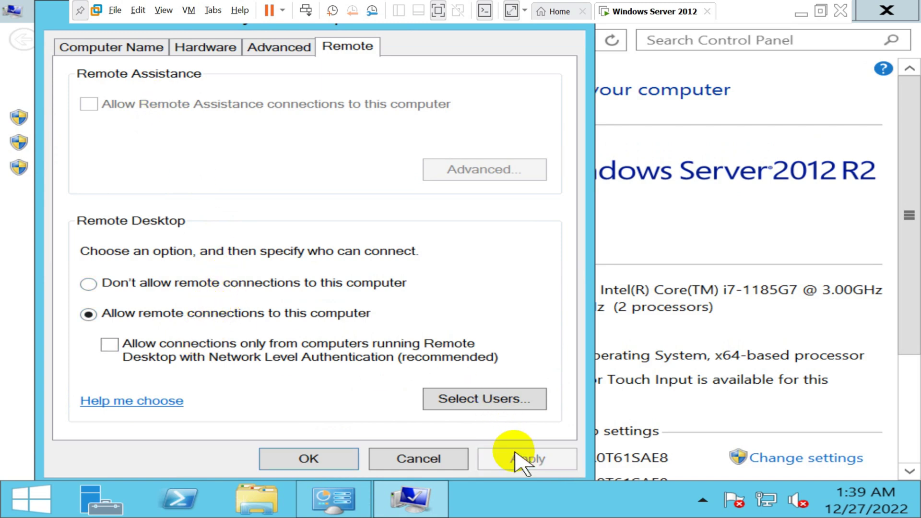
left_click(323, 458)
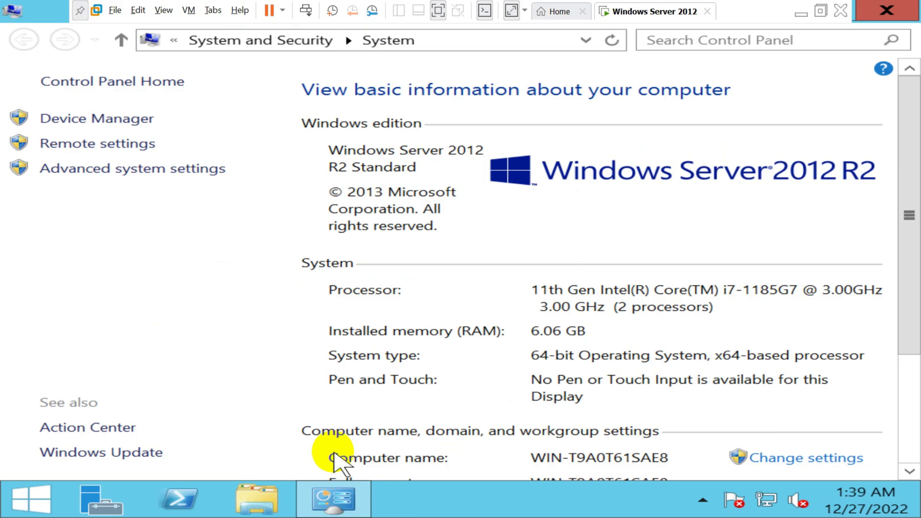
Open Windows Firewall from a 'fire' Start search and confirm it is on for private networks
key("super")
type("f")
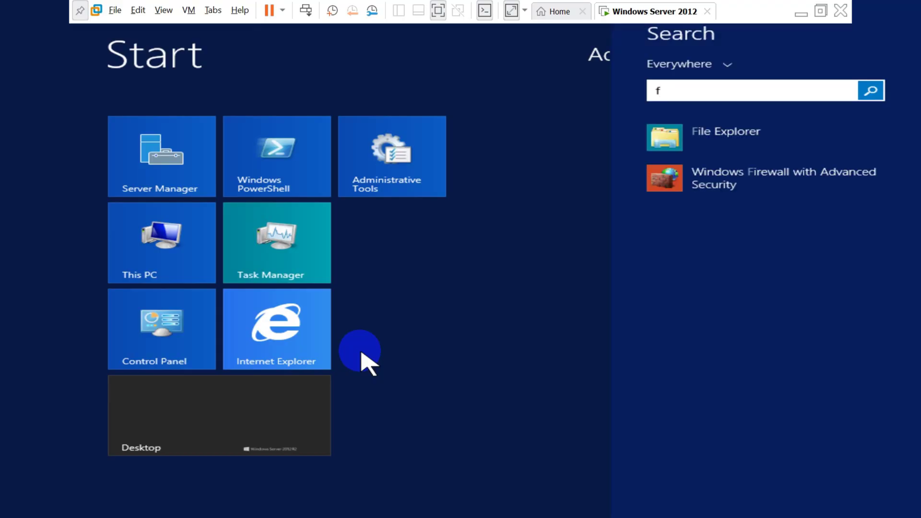
type("irewall with Advanced Security")
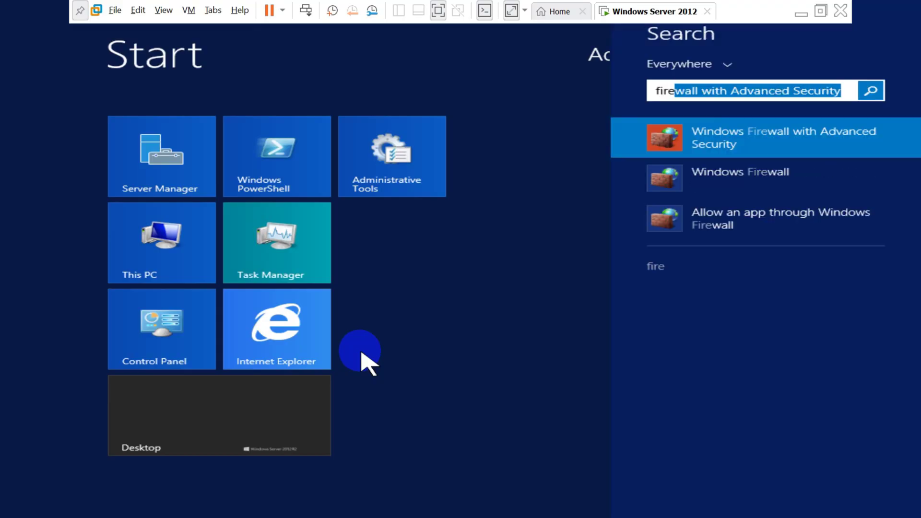
key("Down")
key("Return")
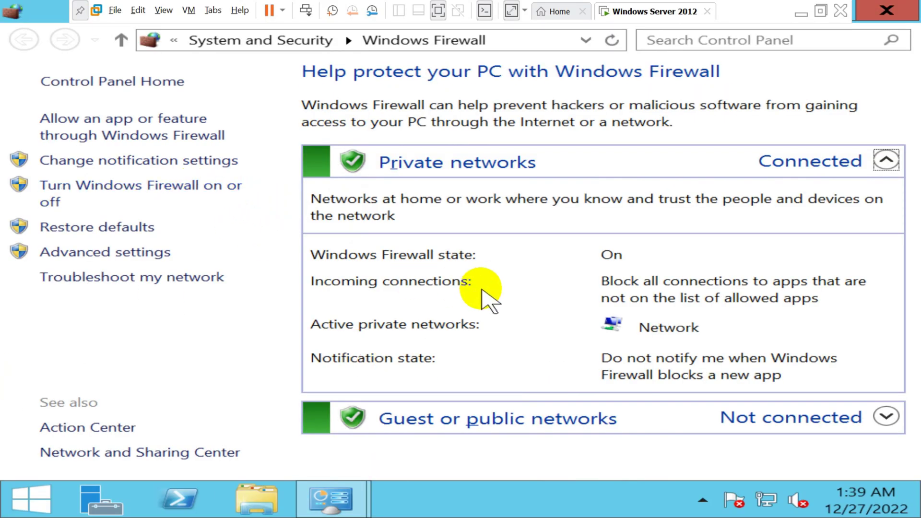
left_click(141, 193)
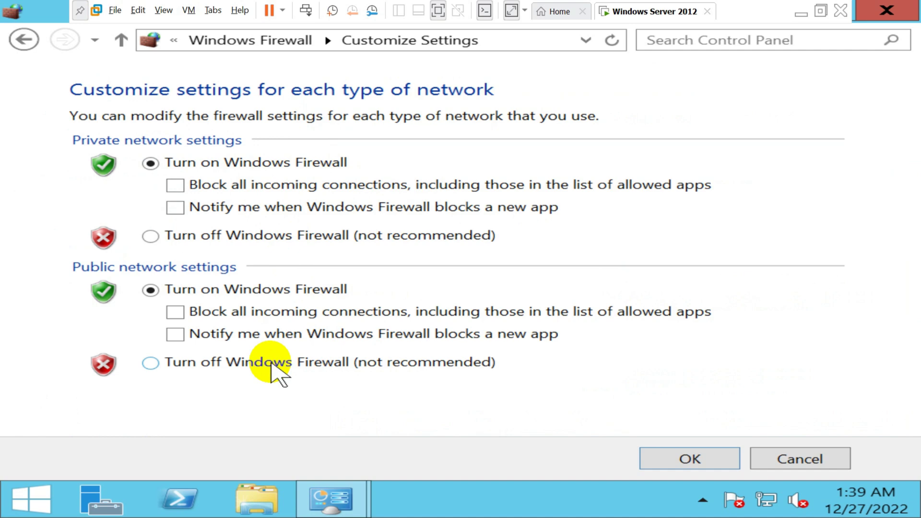
left_click(24, 40)
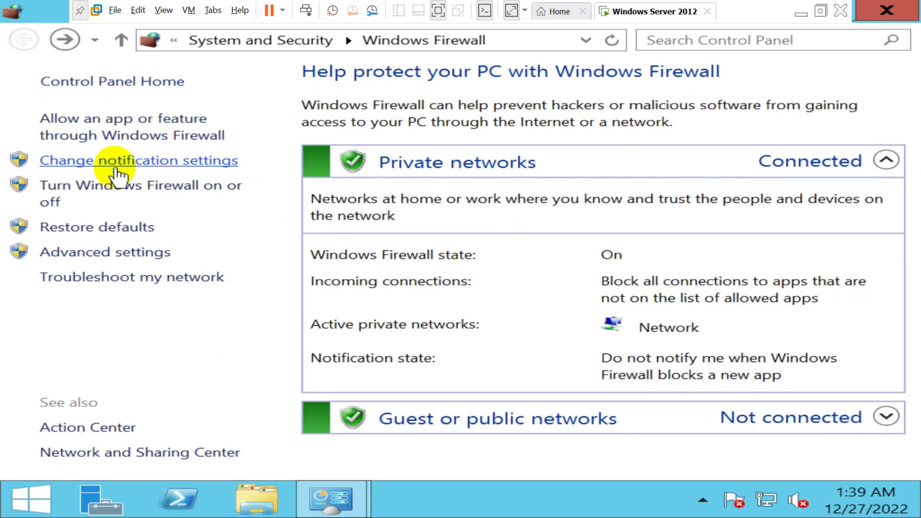
Confirm Remote Desktop is allowed for private networks in Allowed apps, review its details, and save
left_click(132, 127)
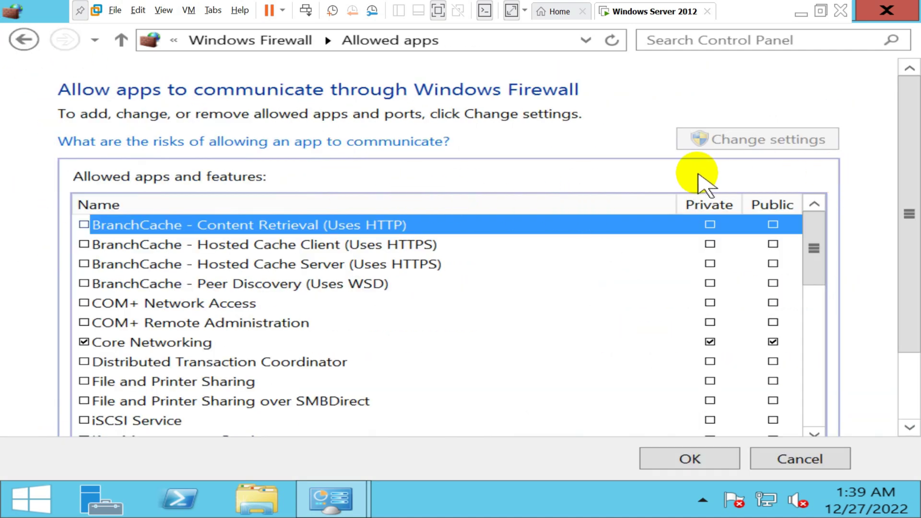
scroll(346, 288, "down", 3)
scroll(180, 288, "up", 3)
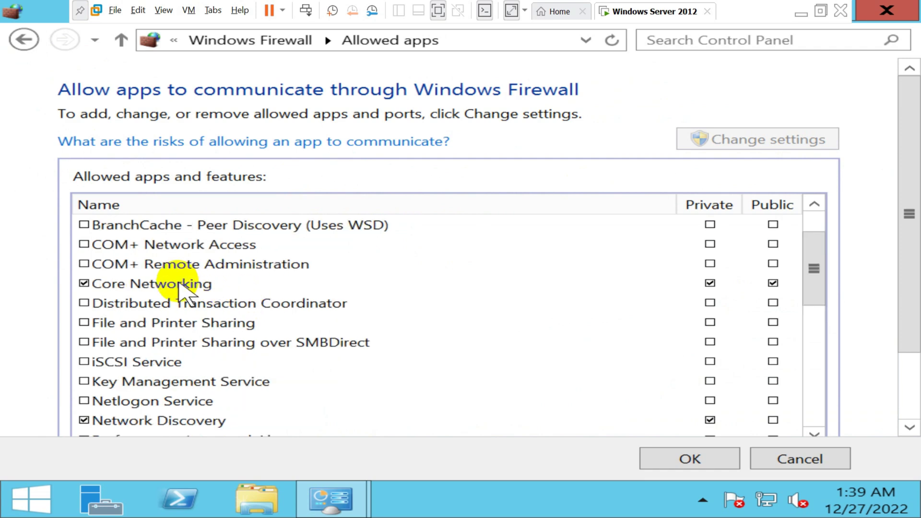
scroll(155, 302, "up", 1)
scroll(155, 302, "down", 2)
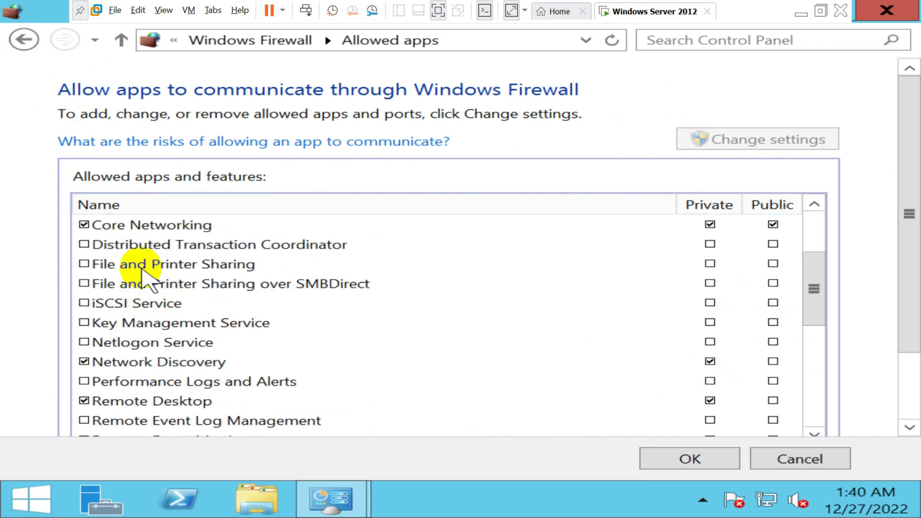
scroll(155, 316, "down", 2)
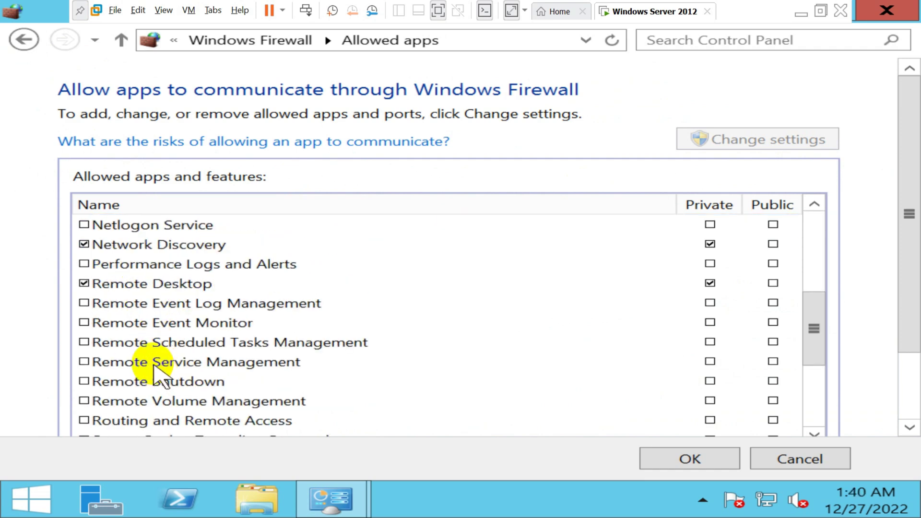
left_click(155, 363)
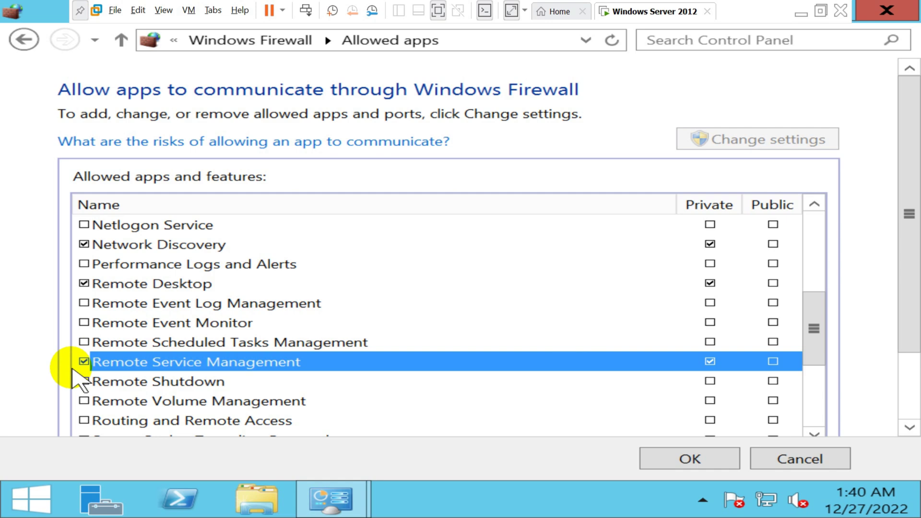
left_click(84, 361)
scroll(139, 398, "down", 2)
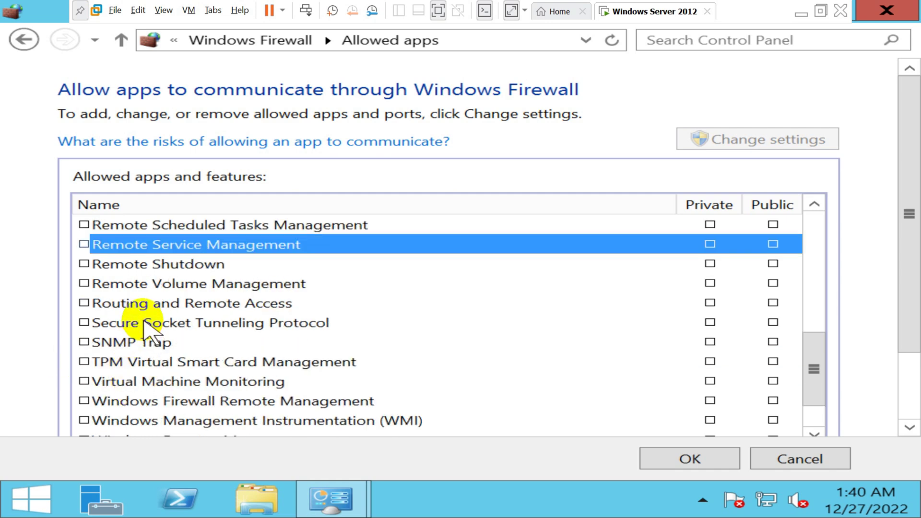
scroll(152, 331, "up", 2)
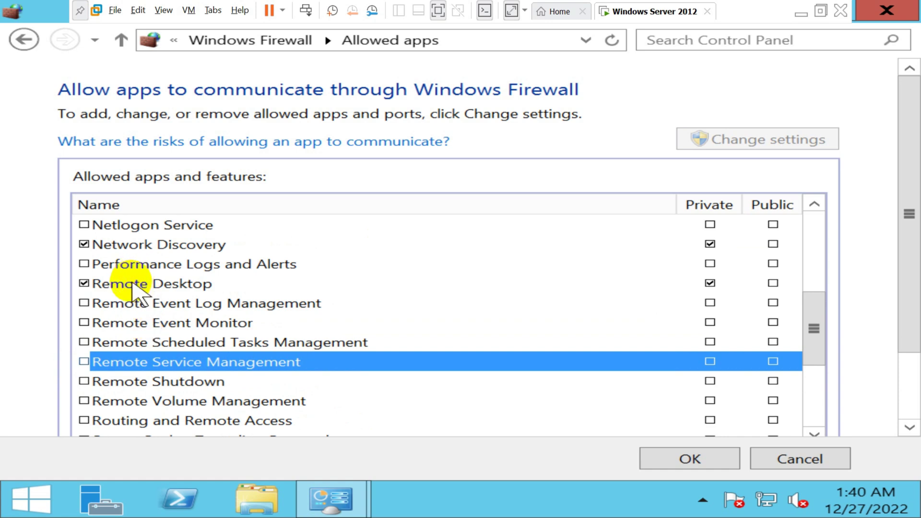
double_click(94, 283)
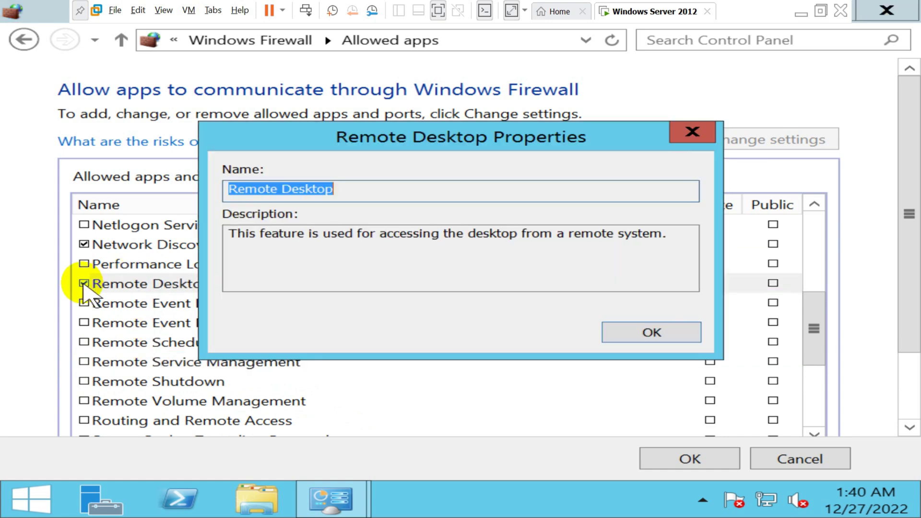
left_click(652, 331)
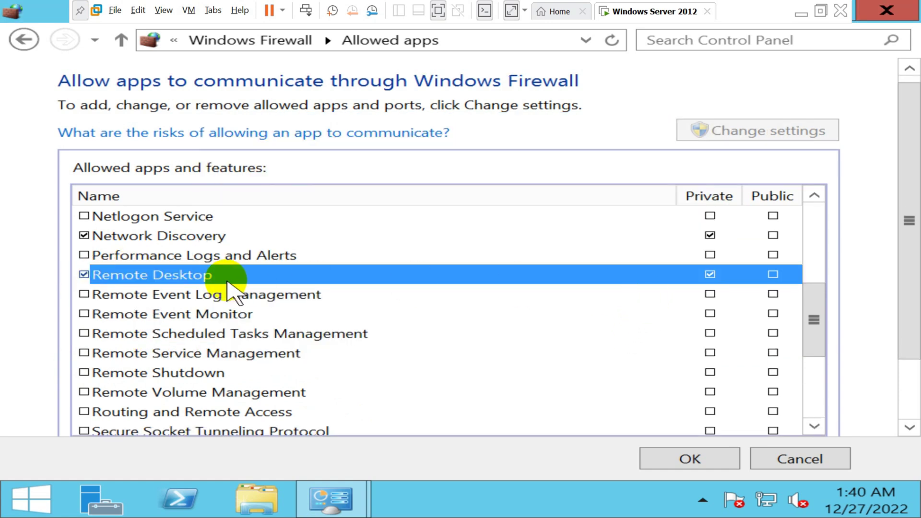
left_click(691, 458)
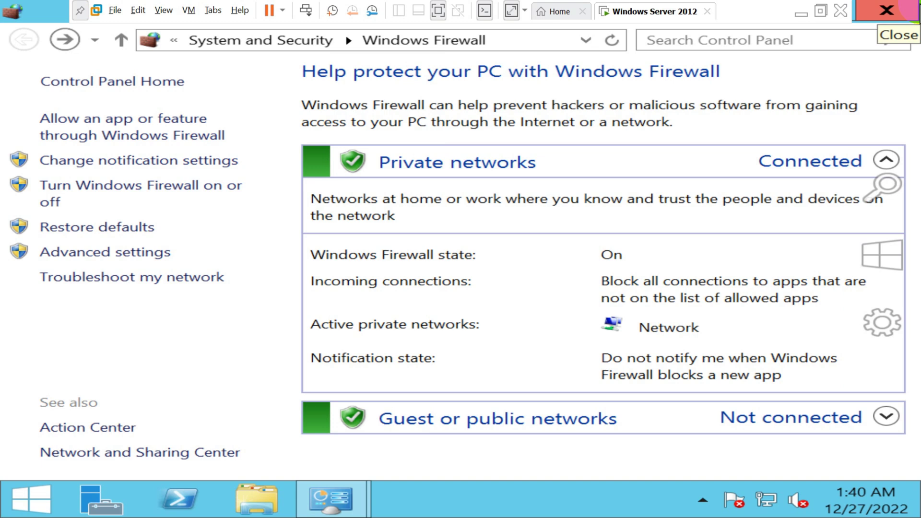
Check the server's network connection status and close Control Panel
left_click(797, 500)
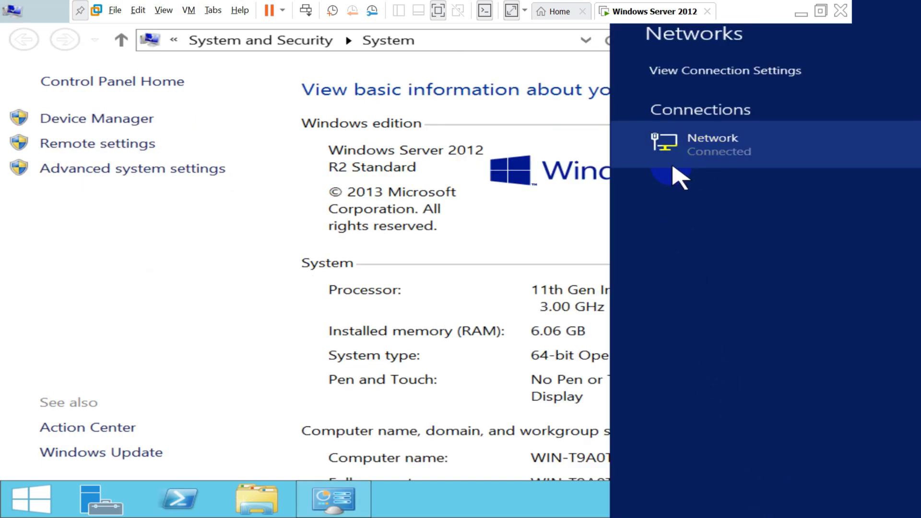
left_click(274, 252)
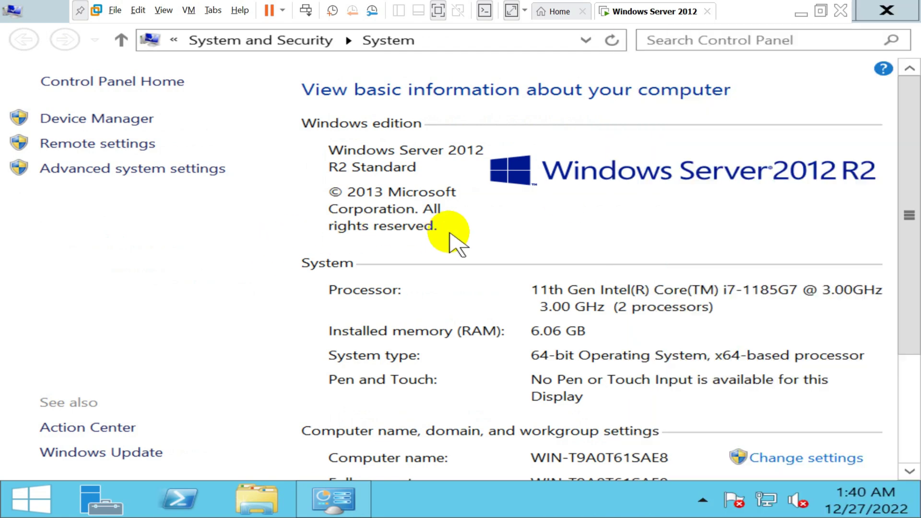
left_click(886, 11)
Run ipconfig in an administrator Command Prompt, showing IPv4 address 192.168.222.128
key("super")
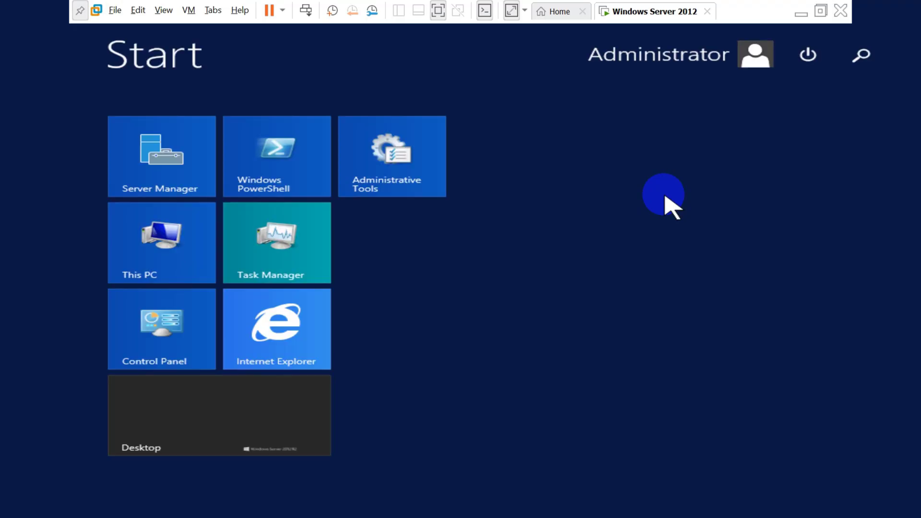
type("cmd")
key("Return")
type("ipconfig")
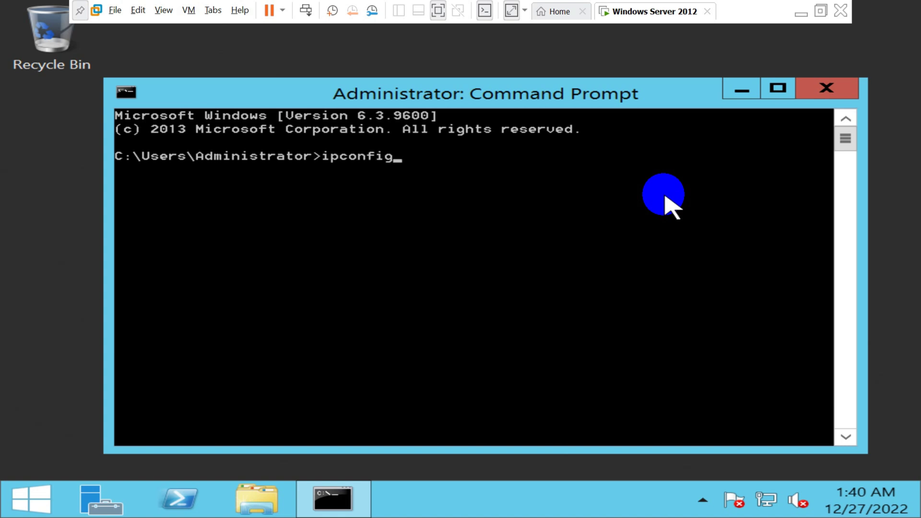
key("Return")
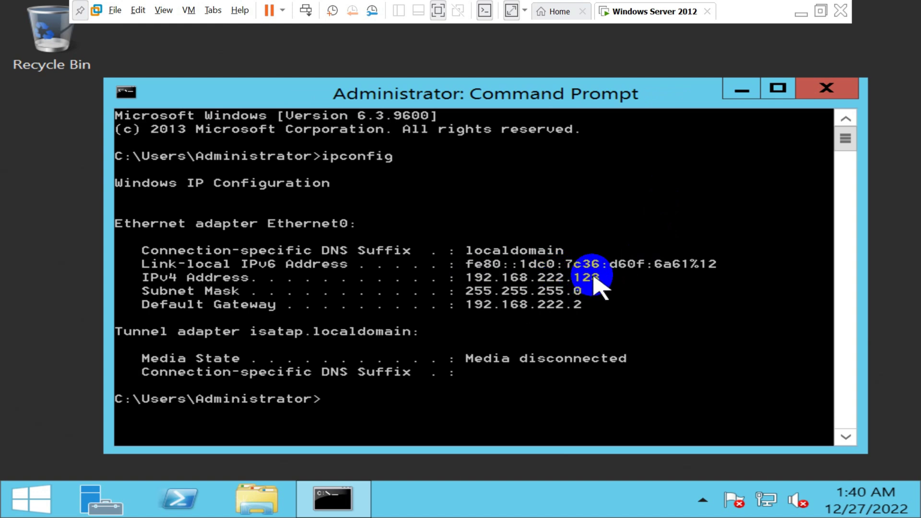
From the host PC, start a Remote Desktop Connection to 192.168.222.128
left_click(803, 13)
key("super")
type("remo")
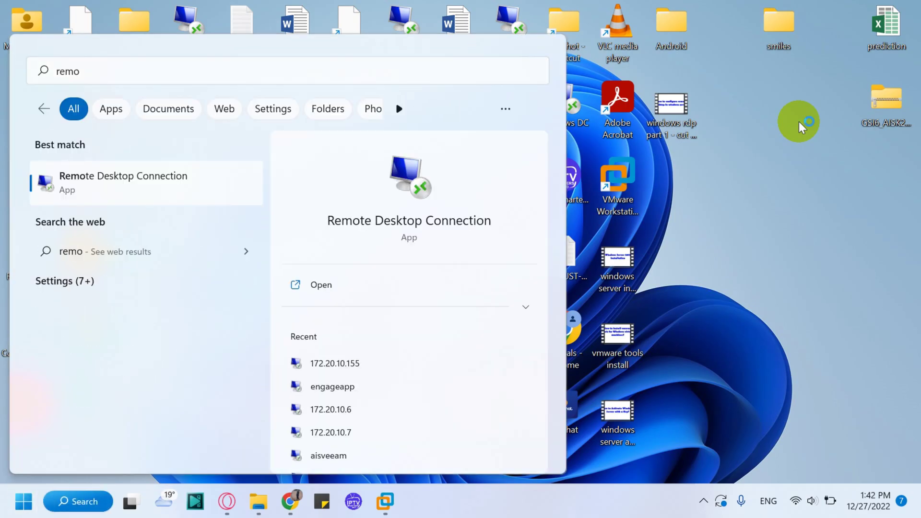
key("Return")
type("192.168.222.128")
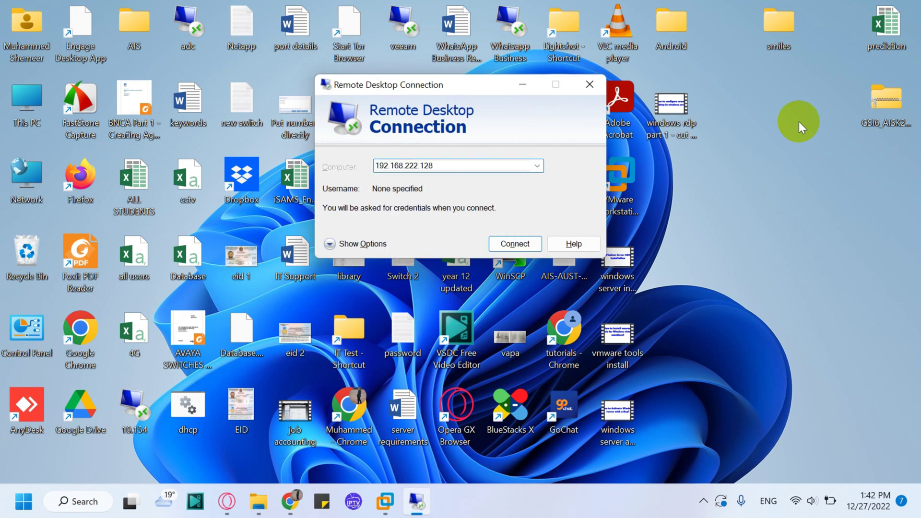
key("Return")
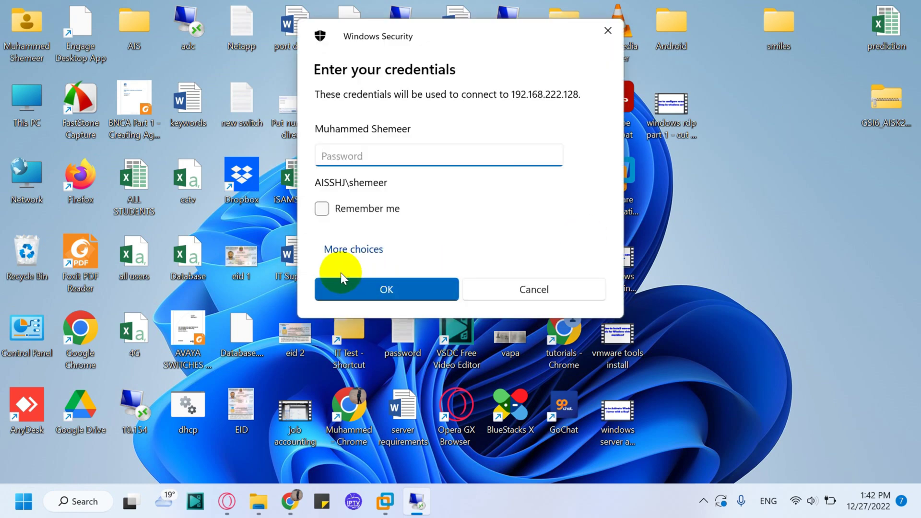
Sign in with a different account as .\administrator and submit the password
left_click(346, 251)
left_click(360, 329)
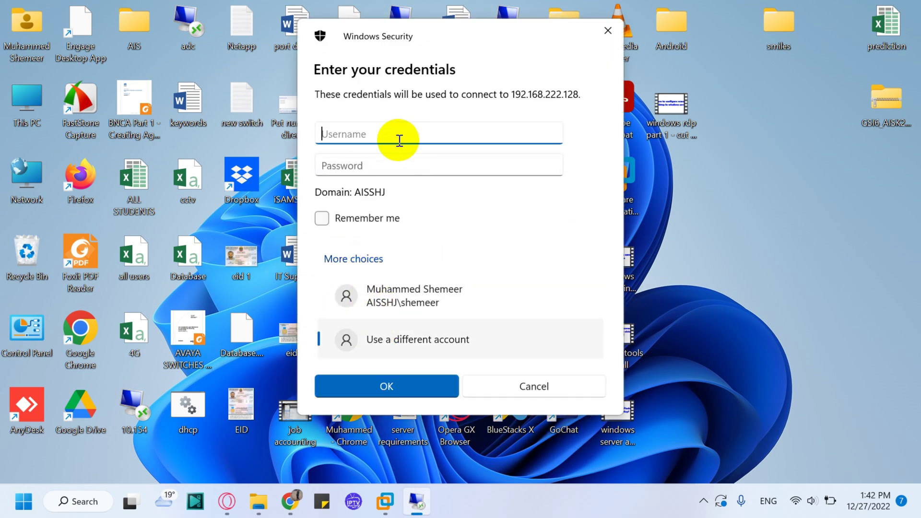
type("admin")
key("ctrl+a")
key("BackSpace")
type(".\\a")
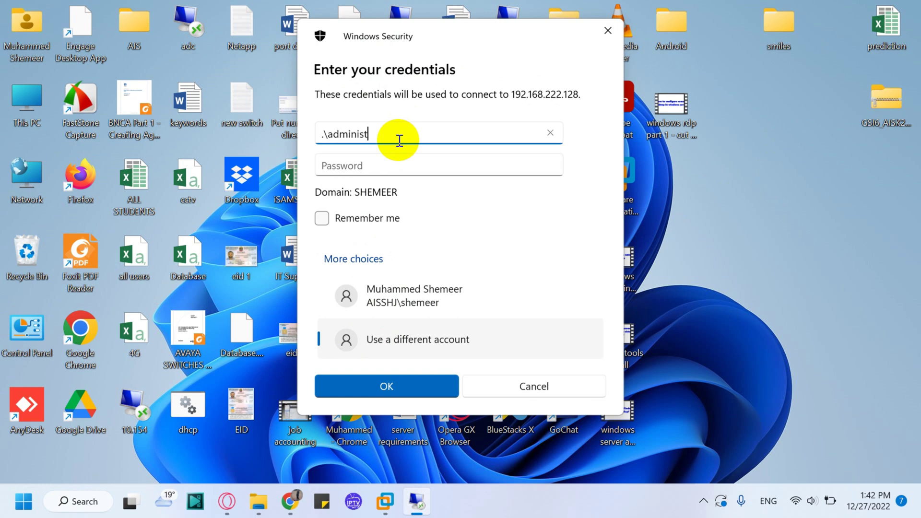
type("rato")
key("Tab")
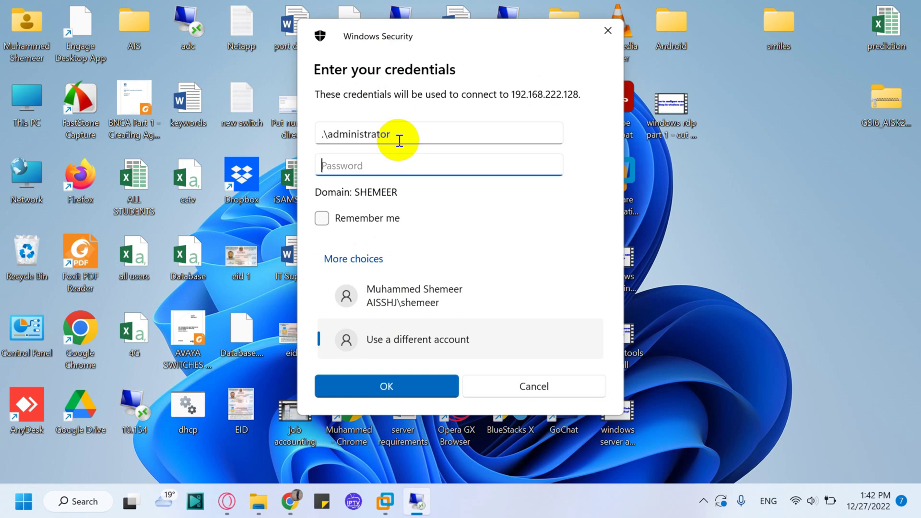
type("••")
key("Return")
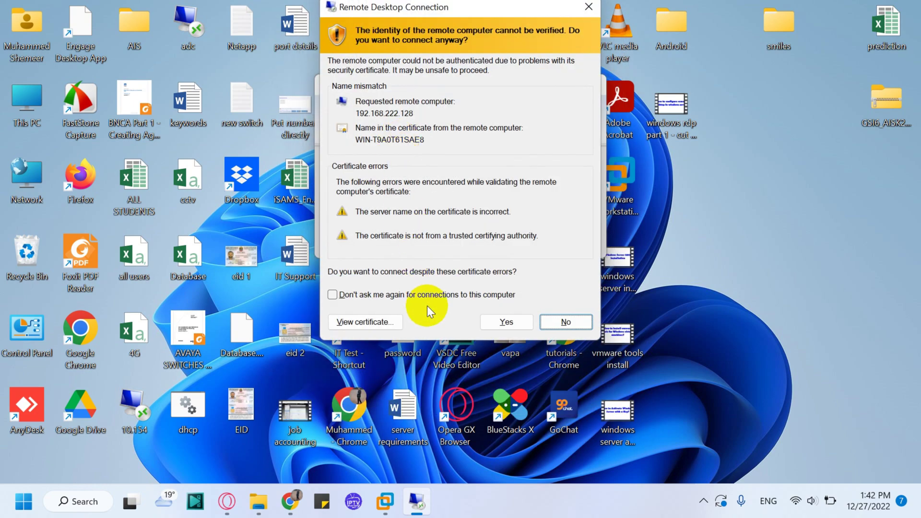
Trust the server's certificate permanently, then close the remote Command Prompt and refresh the desktop
left_click(427, 294)
left_click(510, 320)
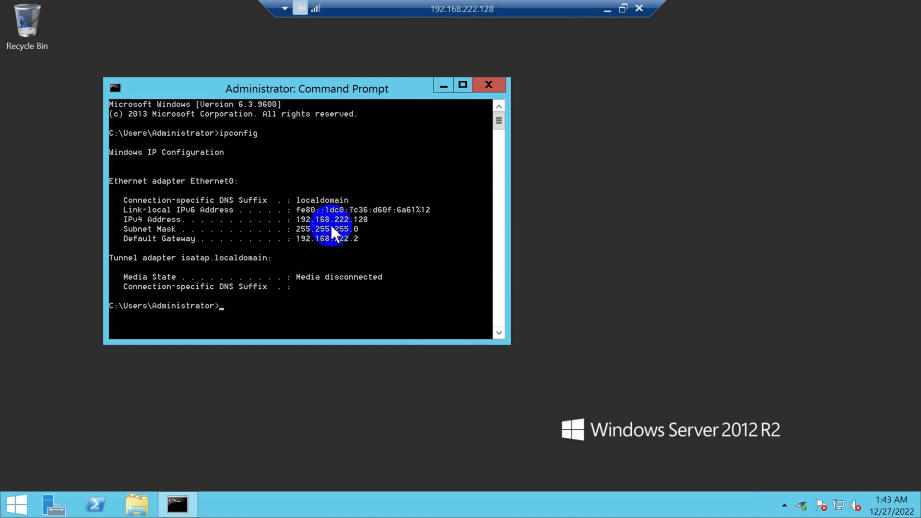
left_click(488, 85)
right_click(368, 180)
left_click(401, 221)
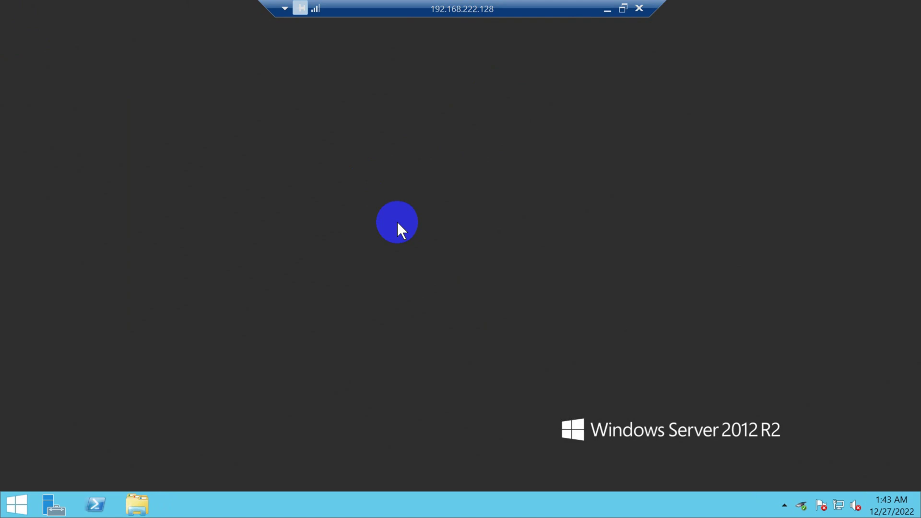